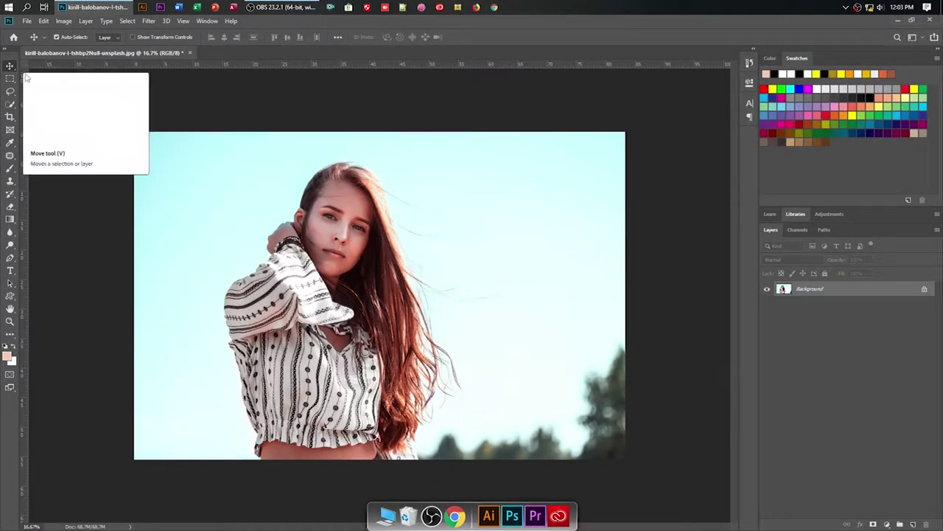
# Duplicate the Background layer into a new layer named 'Background copy'
pyautogui.rightClick(834, 290)
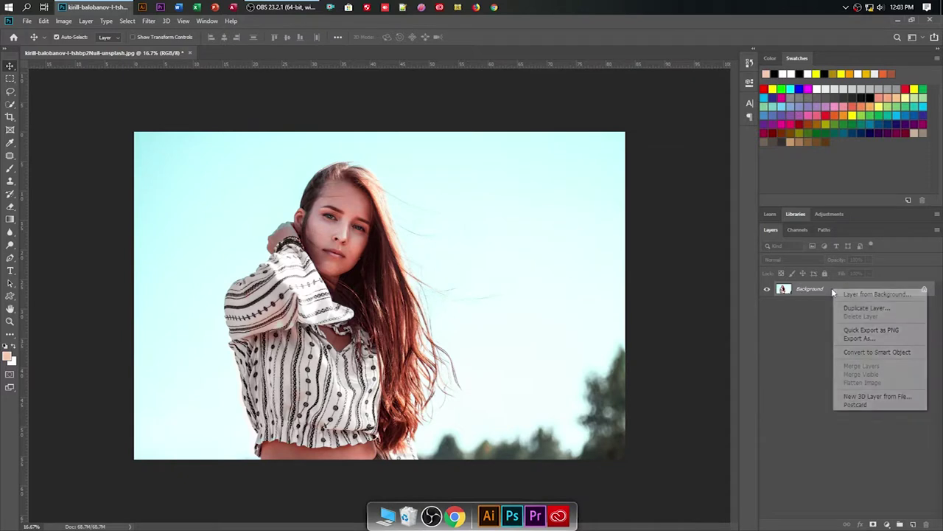
pyautogui.click(858, 308)
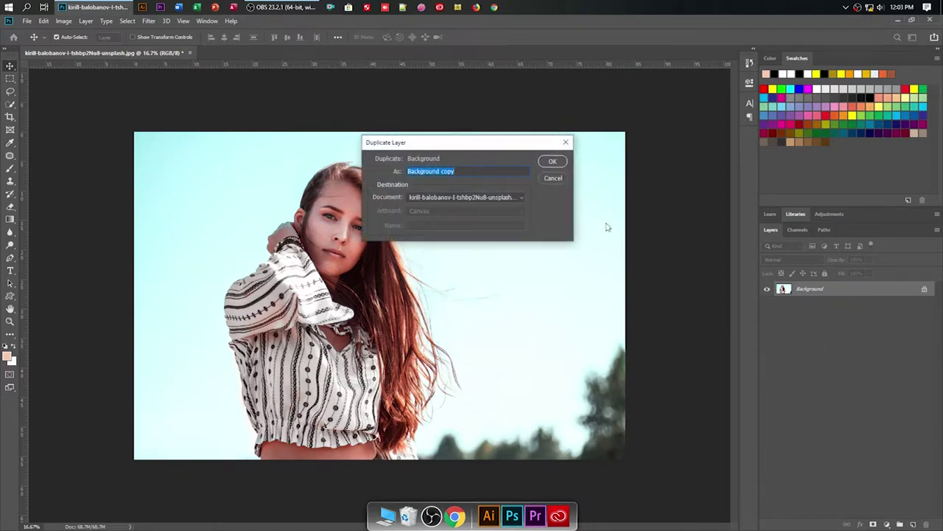
pyautogui.click(552, 162)
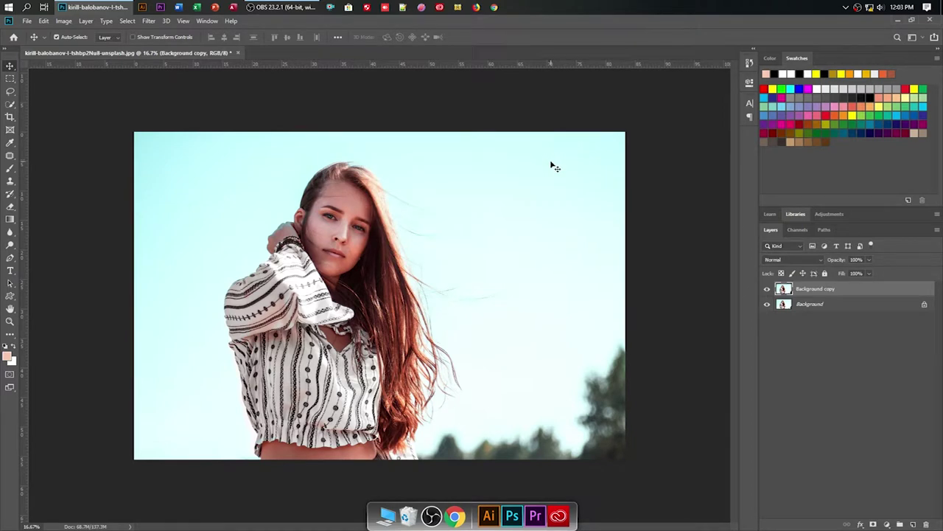
# Launch the Camera Raw Filter from the Filter menu on the Background copy layer
pyautogui.click(45, 21)
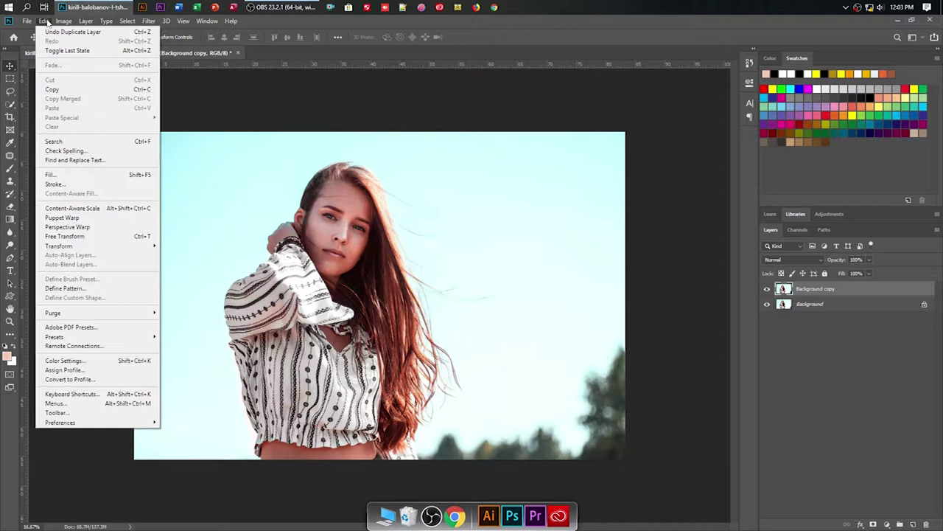
pyautogui.click(44, 21)
pyautogui.click(149, 21)
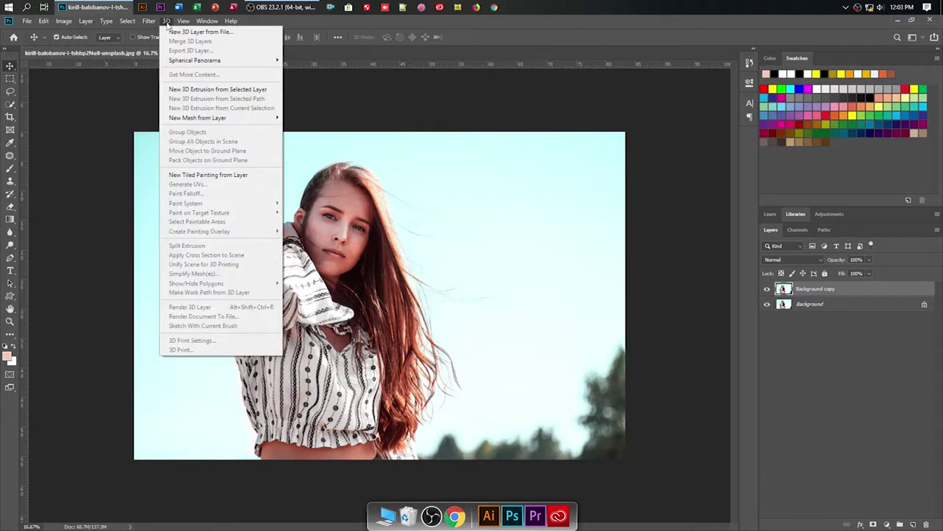
pyautogui.click(149, 23)
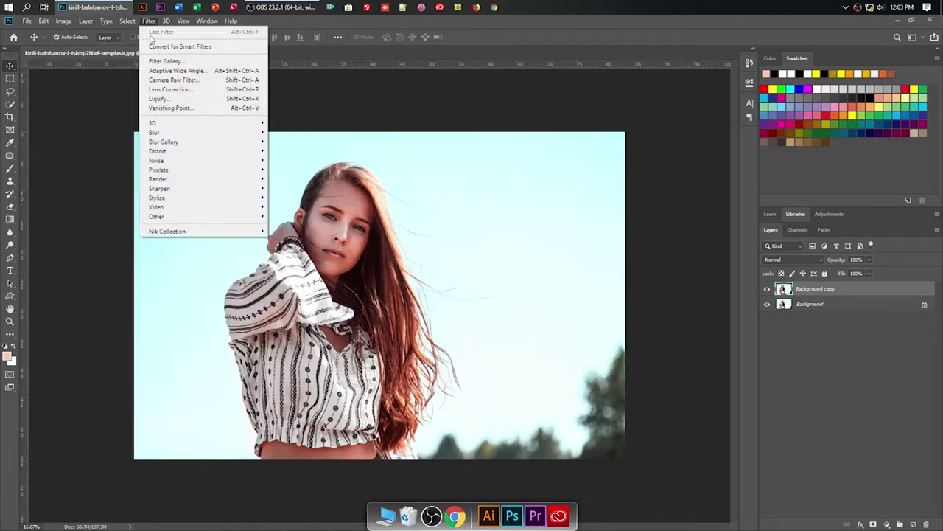
pyautogui.click(167, 79)
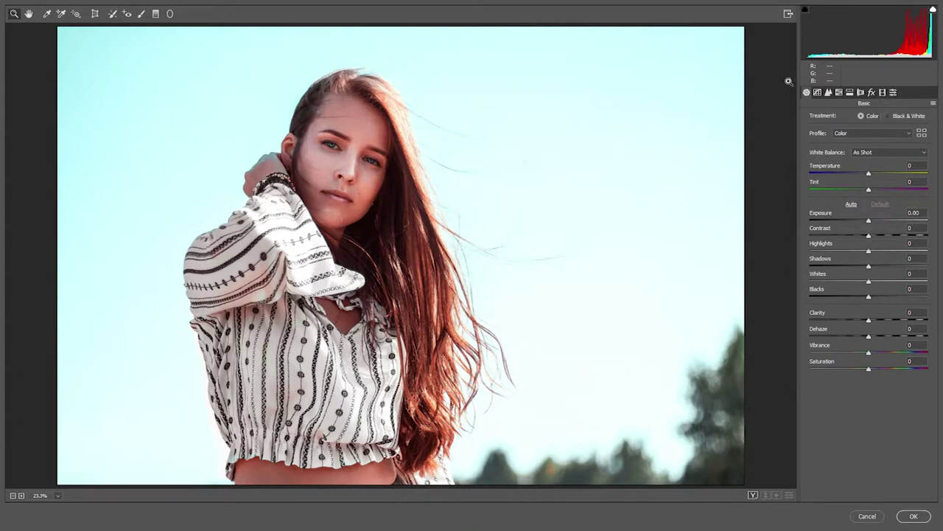
# In the Basic panel, set Blacks to -15 and lower Clarity to -4
pyautogui.click(868, 297)
pyautogui.moveTo(868, 297); pyautogui.dragTo(849, 300)
pyautogui.click(869, 321)
pyautogui.moveTo(869, 322); pyautogui.dragTo(857, 322)
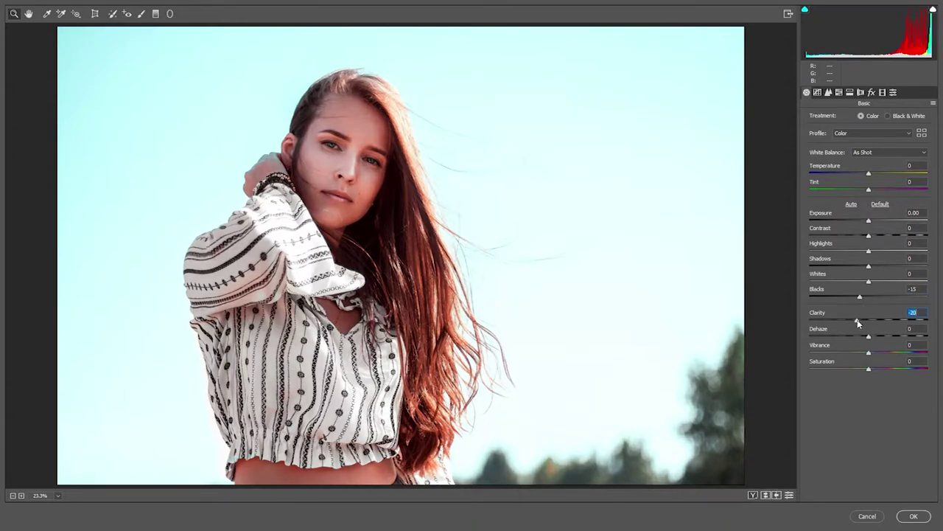
pyautogui.moveTo(864, 323); pyautogui.dragTo(868, 322)
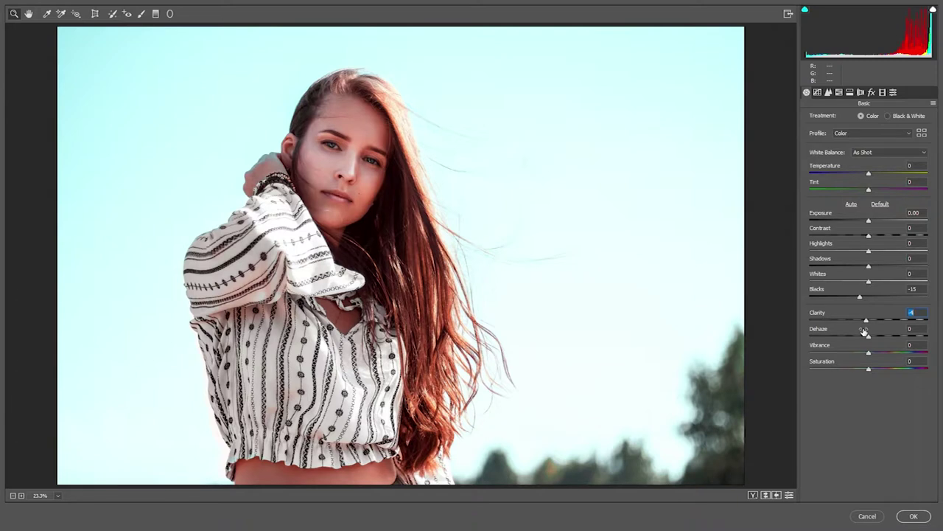
# In Calibration, set Blue Primary Hue -92, Saturation +26, and Red Primary Saturation -6
pyautogui.click(882, 92)
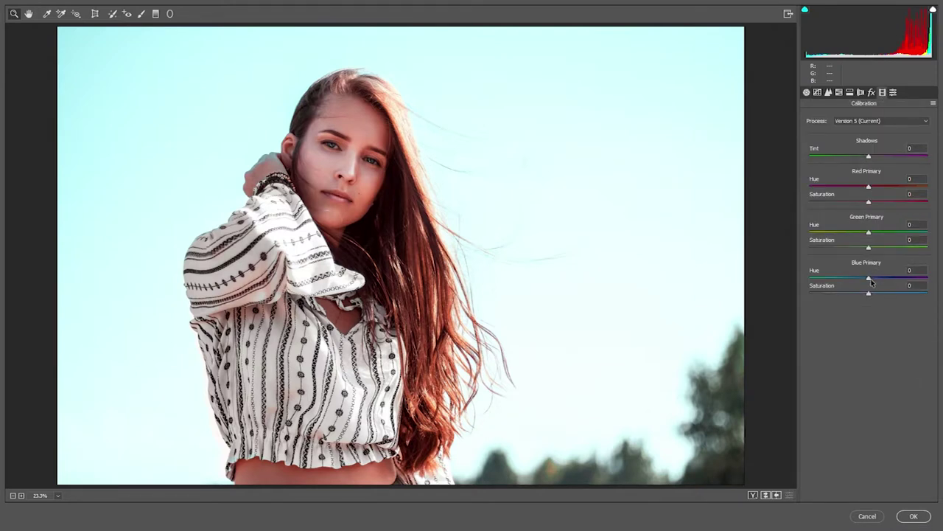
pyautogui.moveTo(869, 278); pyautogui.dragTo(816, 281)
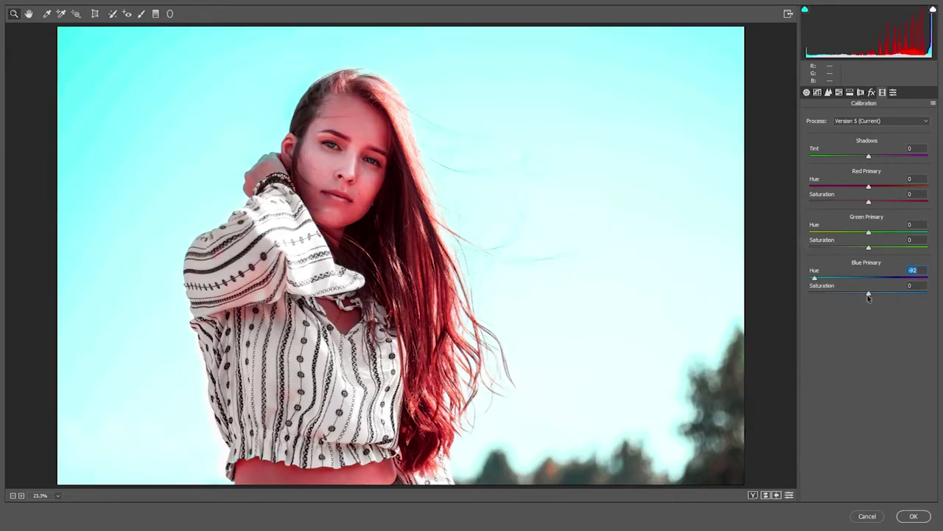
pyautogui.moveTo(869, 296); pyautogui.dragTo(884, 296)
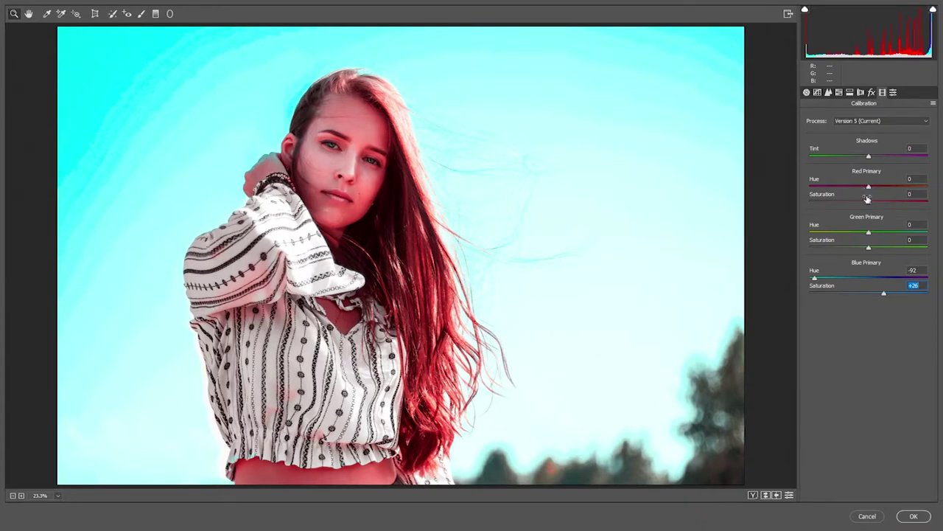
pyautogui.moveTo(868, 202)
pyautogui.mouseDown()
pyautogui.moveTo(899, 213)
pyautogui.moveTo(867, 213)
pyautogui.mouseUp()
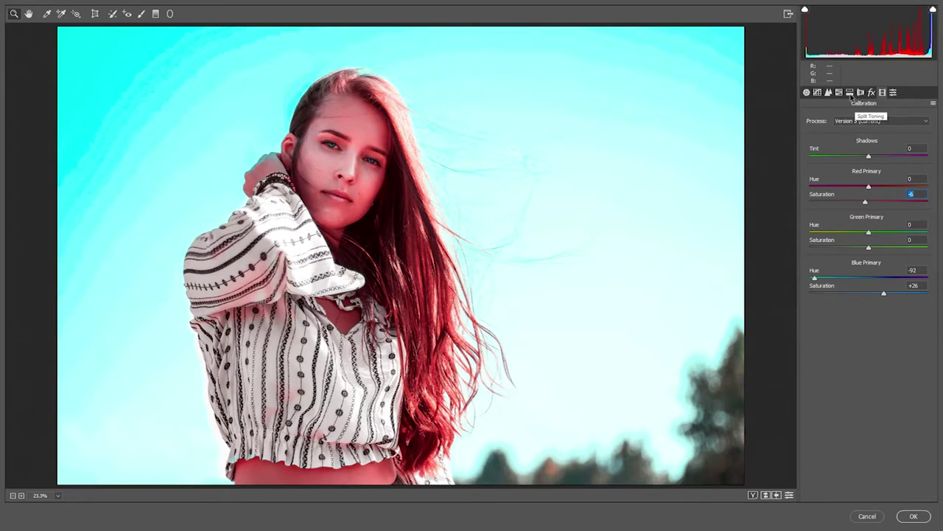
pyautogui.click(850, 94)
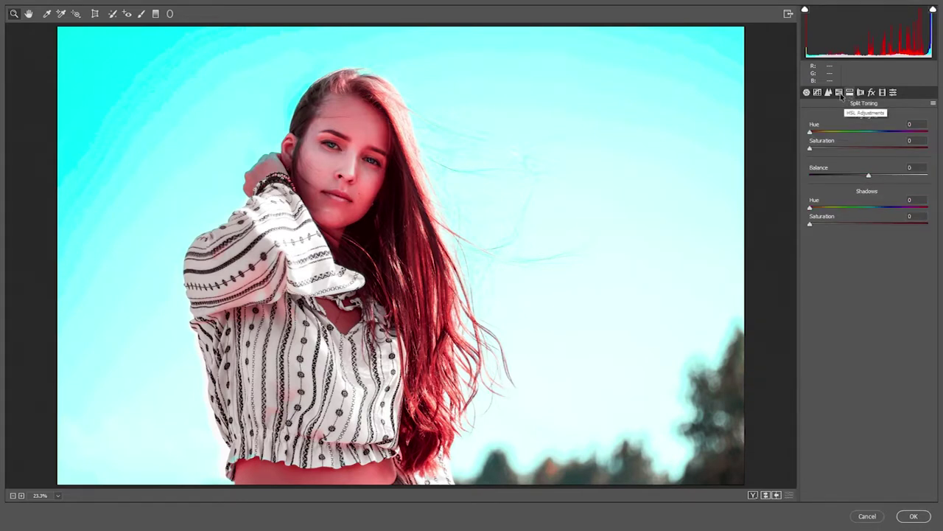
# In HSL Hue, shift the sky colours: Aquas -34, Blues -12, Greens -96
pyautogui.click(841, 94)
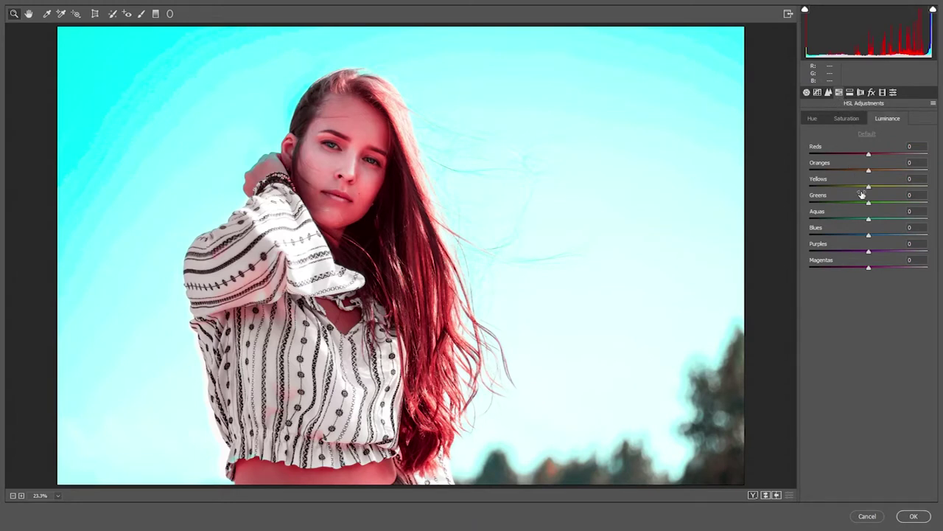
pyautogui.click(813, 121)
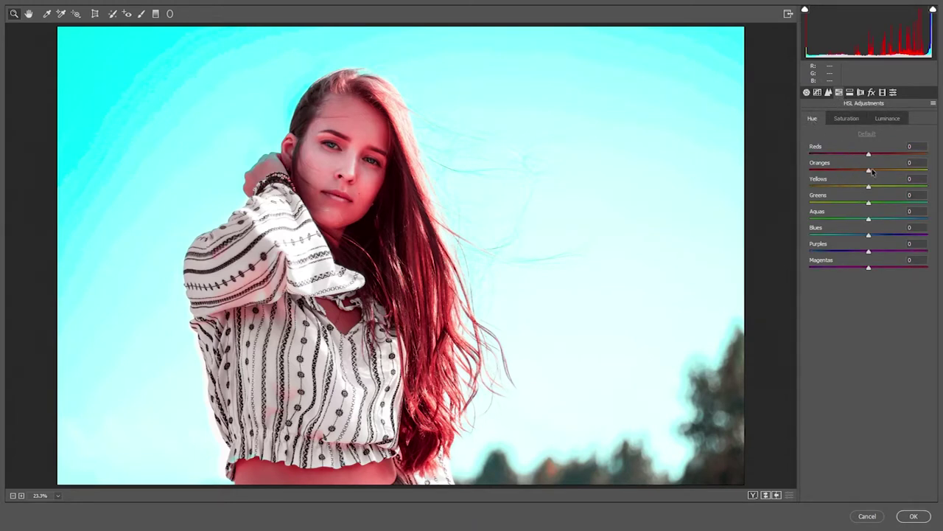
pyautogui.moveTo(870, 222)
pyautogui.mouseDown()
pyautogui.moveTo(906, 229)
pyautogui.moveTo(856, 224)
pyautogui.mouseUp()
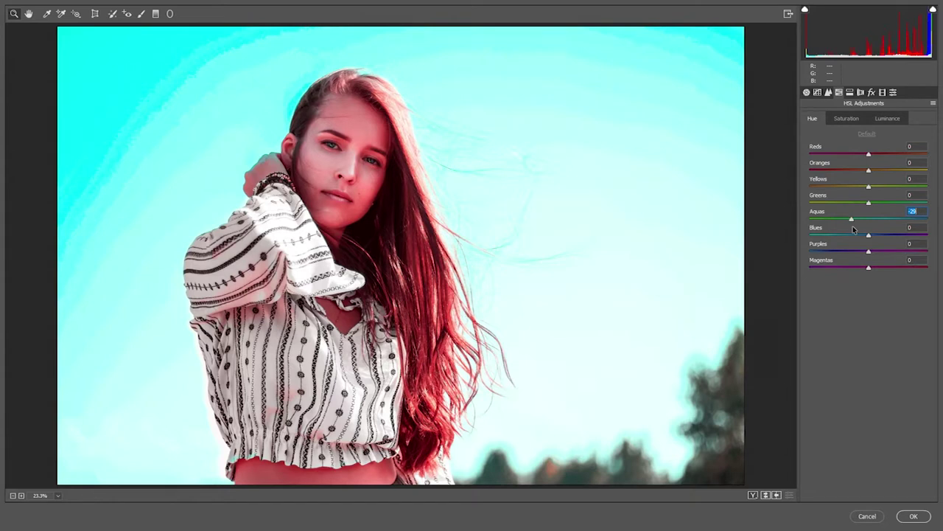
pyautogui.moveTo(869, 236)
pyautogui.mouseDown()
pyautogui.moveTo(835, 234)
pyautogui.moveTo(851, 234)
pyautogui.mouseUp()
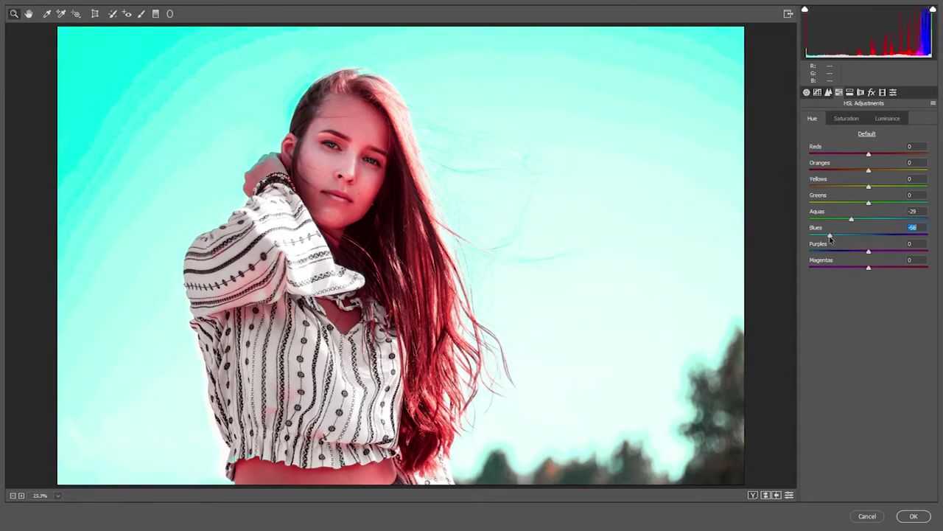
pyautogui.moveTo(850, 239)
pyautogui.mouseDown()
pyautogui.moveTo(841, 221)
pyautogui.moveTo(863, 241)
pyautogui.mouseUp()
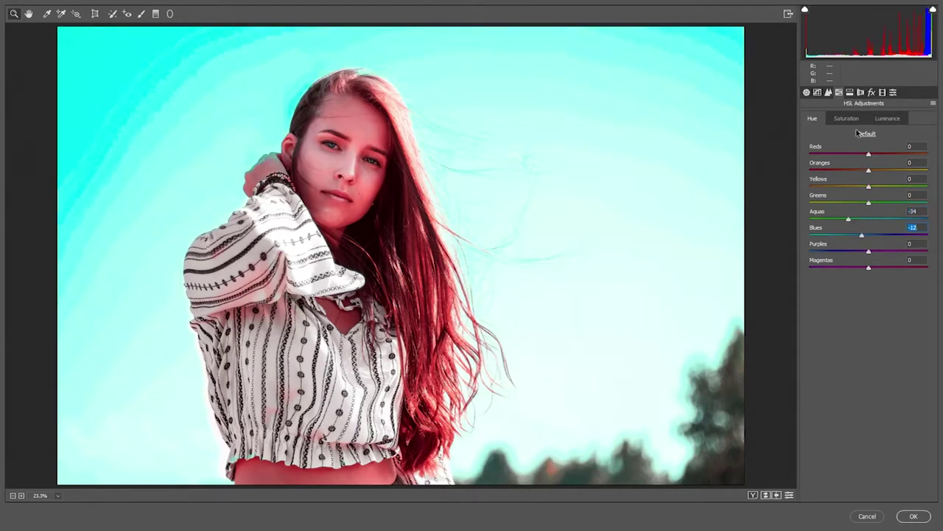
pyautogui.moveTo(868, 203)
pyautogui.mouseDown()
pyautogui.moveTo(830, 207)
pyautogui.moveTo(847, 218)
pyautogui.moveTo(802, 218)
pyautogui.moveTo(812, 218)
pyautogui.mouseUp()
# Warm the hair with Oranges hue +59 and lower Oranges saturation to -41
pyautogui.moveTo(869, 171); pyautogui.dragTo(894, 171)
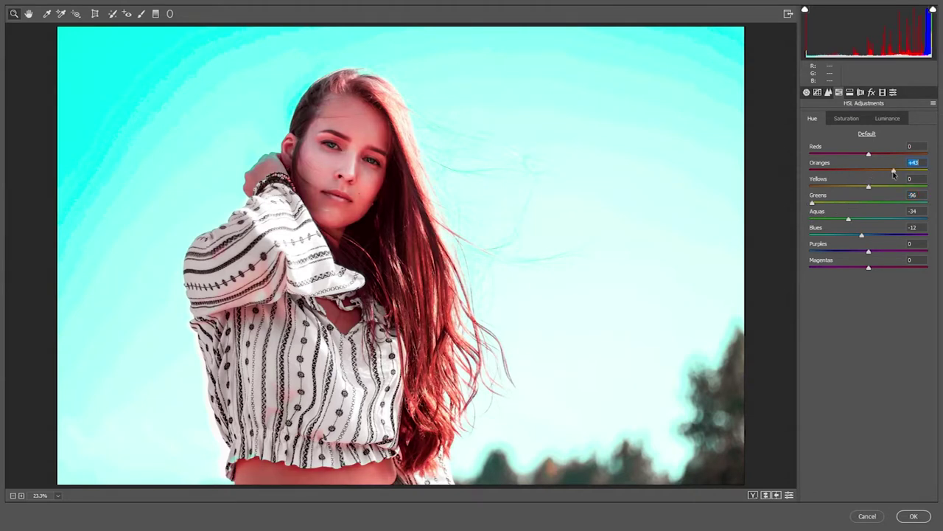
pyautogui.moveTo(894, 171)
pyautogui.mouseDown()
pyautogui.moveTo(937, 185)
pyautogui.moveTo(927, 185)
pyautogui.mouseUp()
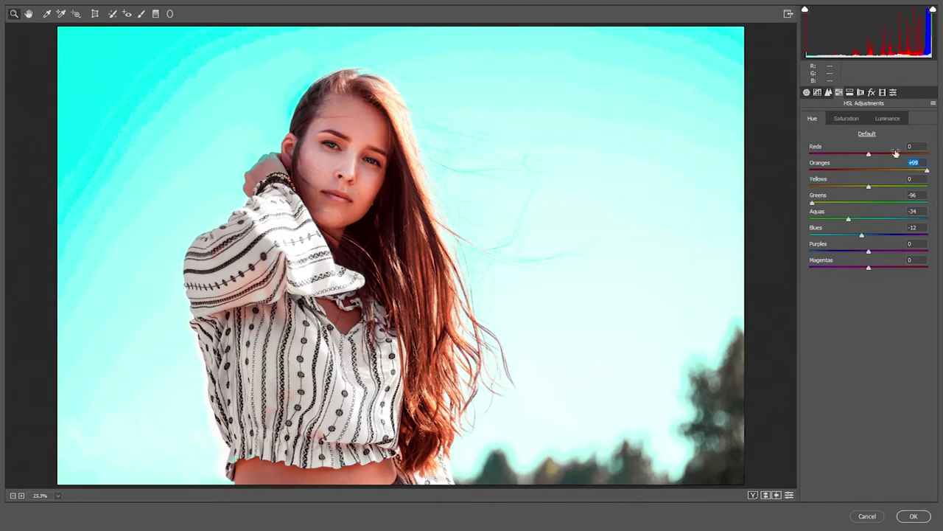
pyautogui.click(846, 119)
pyautogui.moveTo(869, 172); pyautogui.dragTo(845, 172)
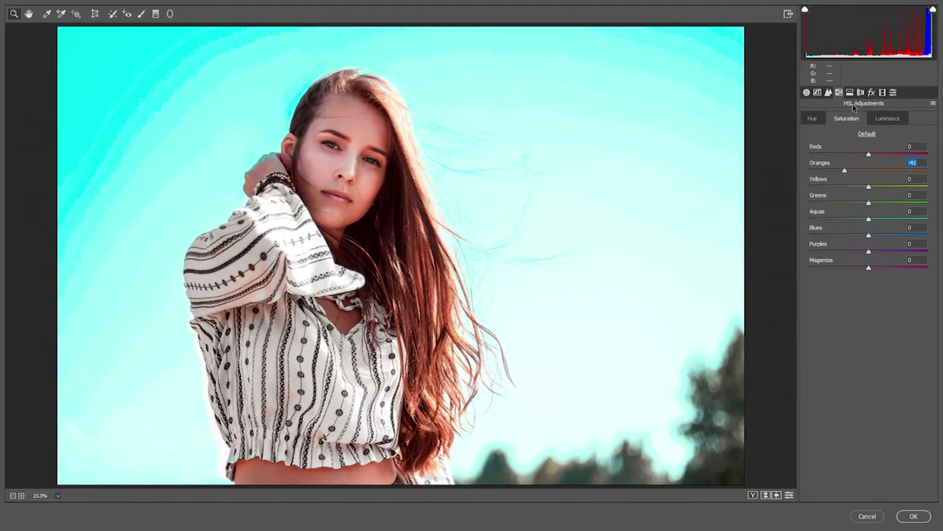
# Switch the Camera Raw panel to the Split Toning settings
pyautogui.click(850, 93)
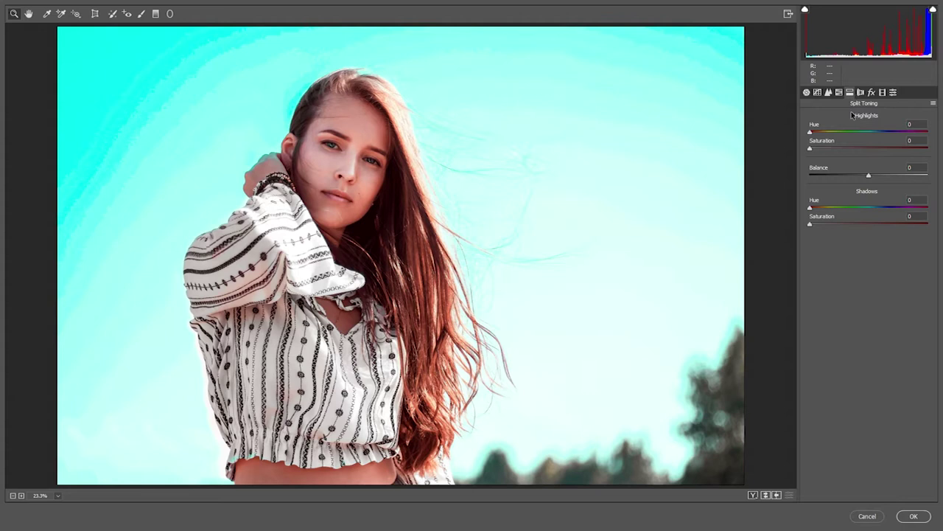
# Split-tone highlights (hue 200, saturation 10) and shadows (hue 40, saturation 30), then show before/after
pyautogui.click(910, 124)
pyautogui.write('00')
pyautogui.click(919, 140)
pyautogui.write('0')
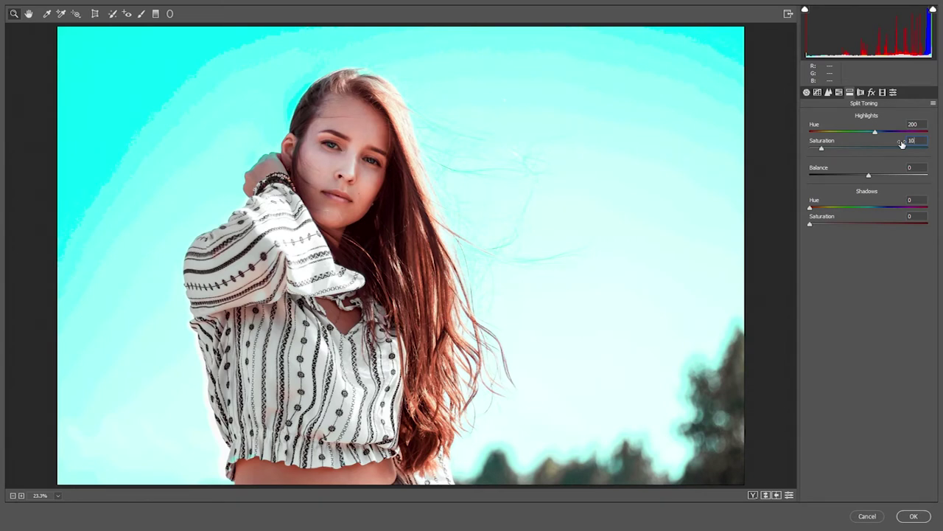
pyautogui.click(918, 200)
pyautogui.write('0')
pyautogui.click(914, 217)
pyautogui.write('30')
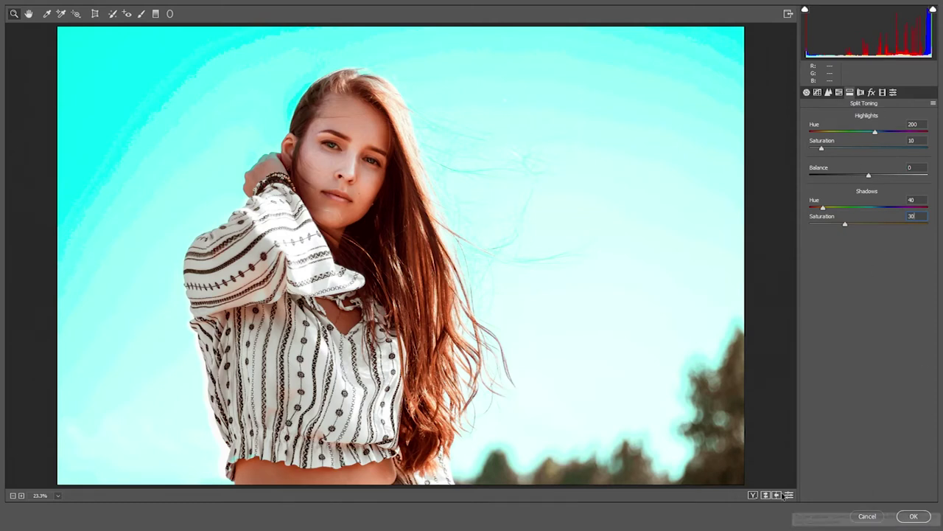
pyautogui.click(753, 495)
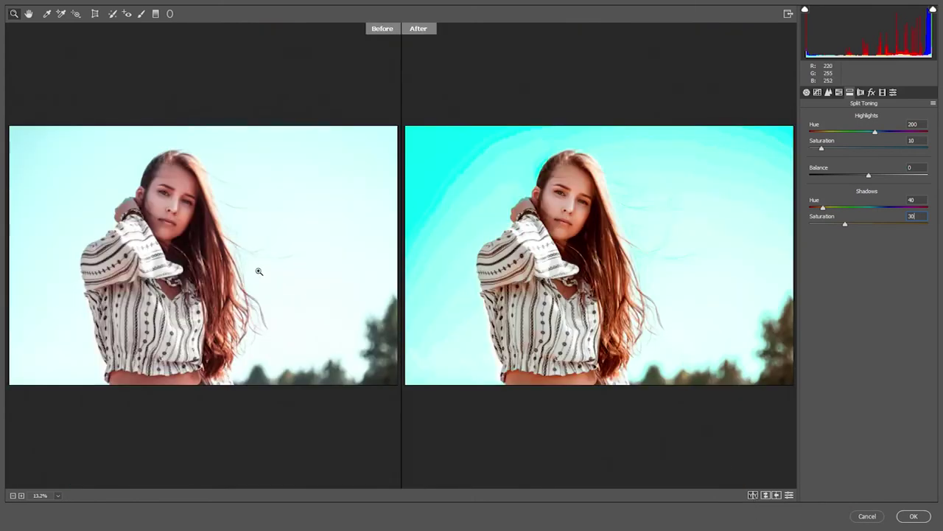
# Commit the Camera Raw grade and toggle Background copy visibility to compare with the original
pyautogui.click(914, 516)
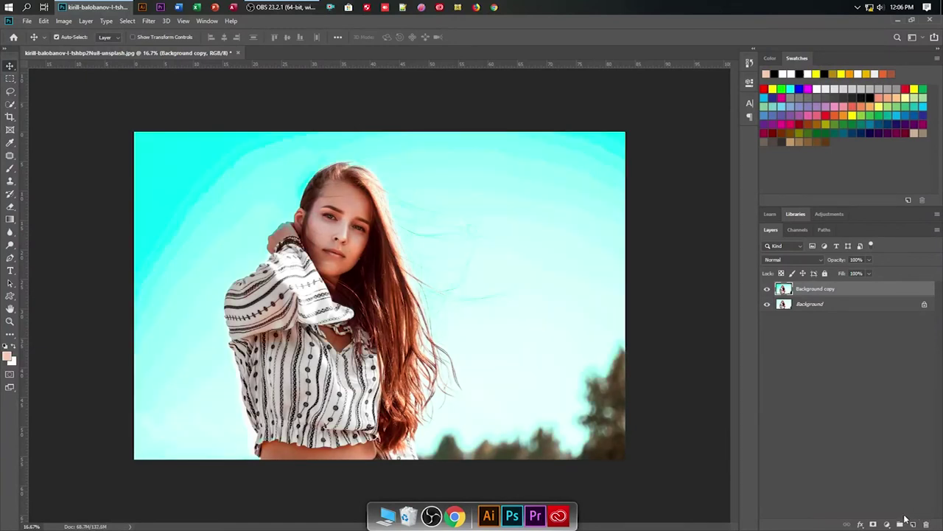
pyautogui.click(766, 291)
pyautogui.click(766, 291)
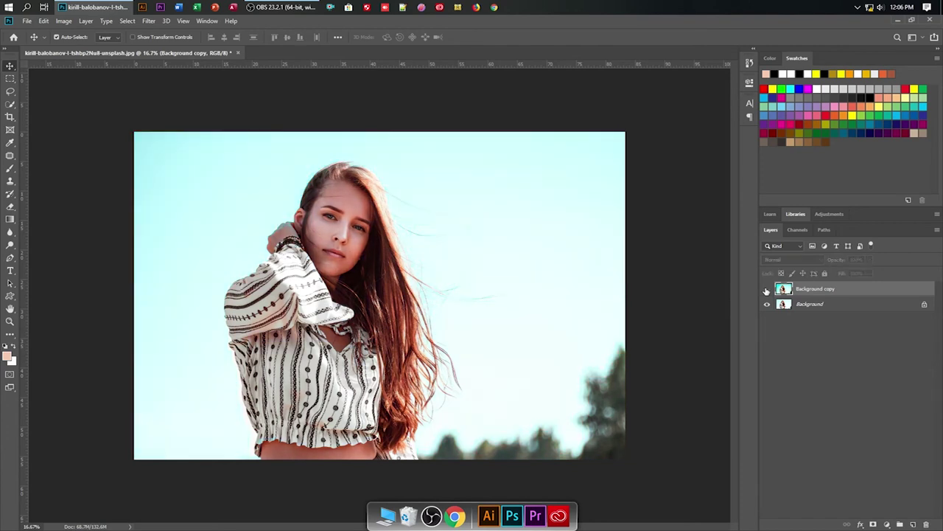
pyautogui.click(29, 21)
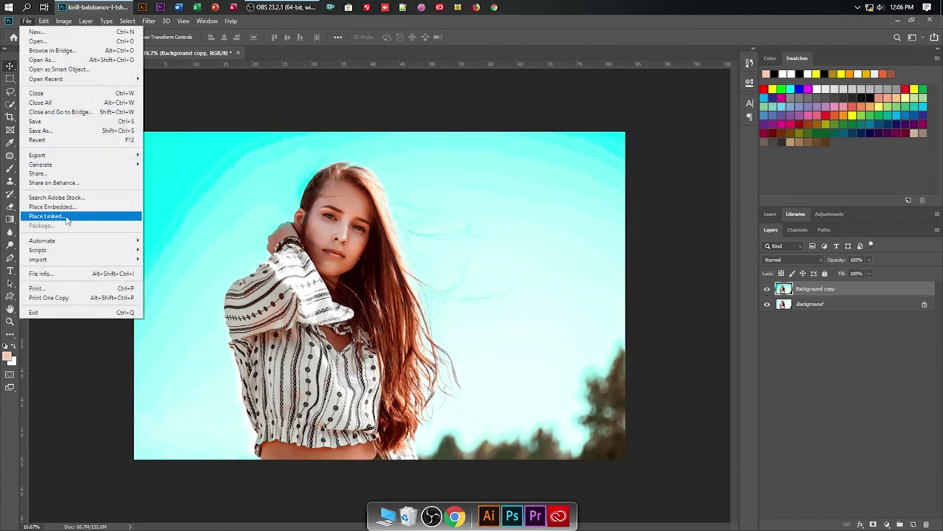
# Start Save As in the MODEL PHOTO folder with the file type set to JPEG 2000
pyautogui.click(50, 130)
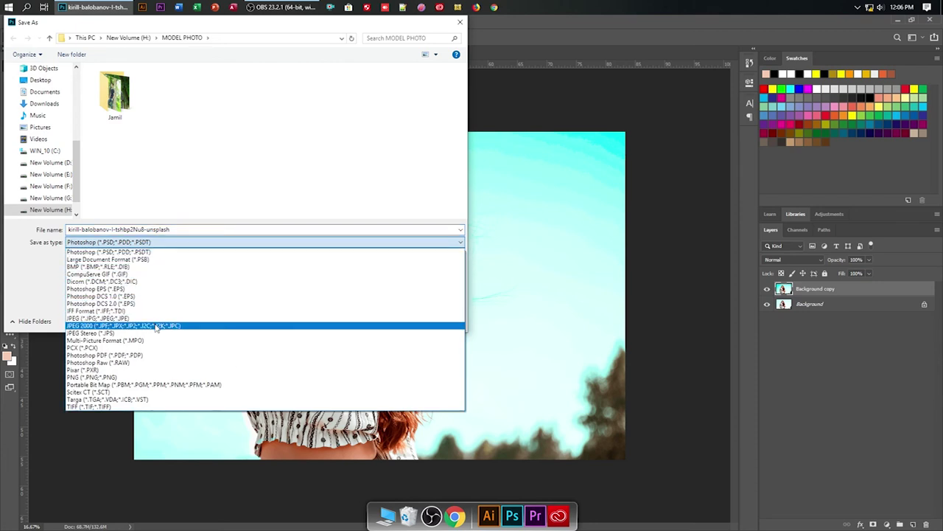
pyautogui.click(155, 326)
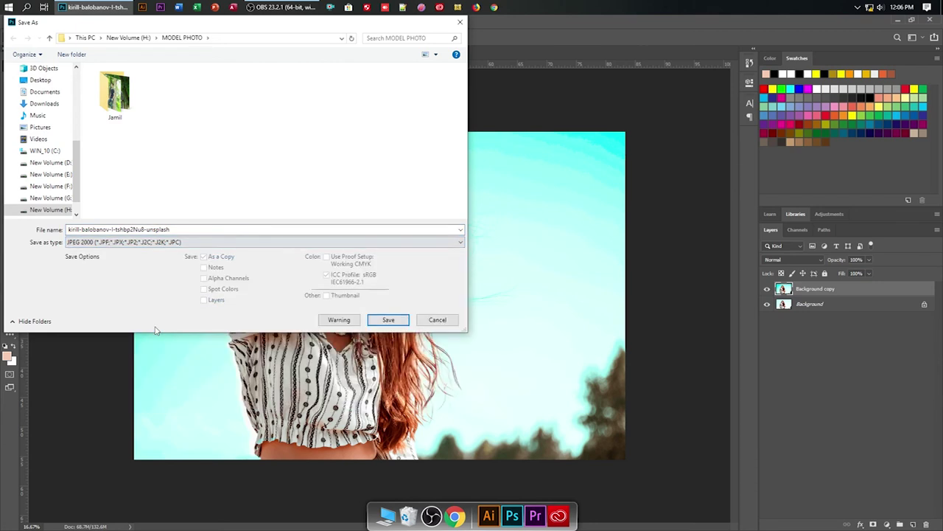